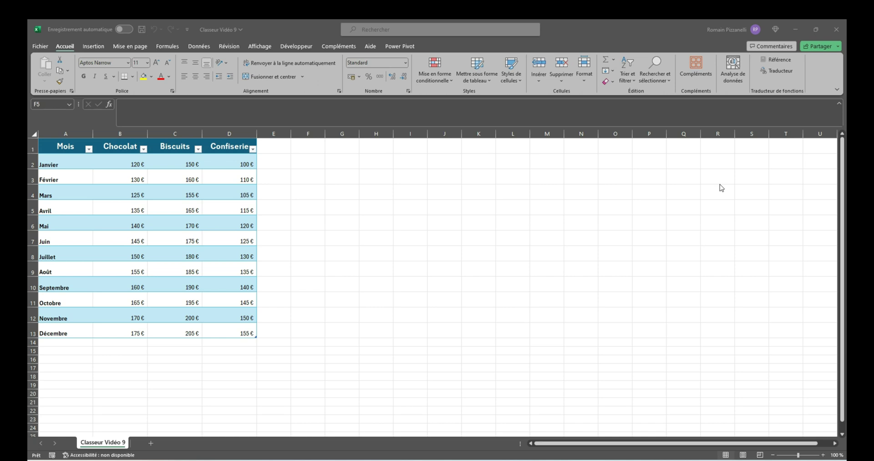
Step: Preview the recommended line chart for the Mois and Chocolat data from Janvier to Juillet without inserting it
drag(67, 148, 114, 248)
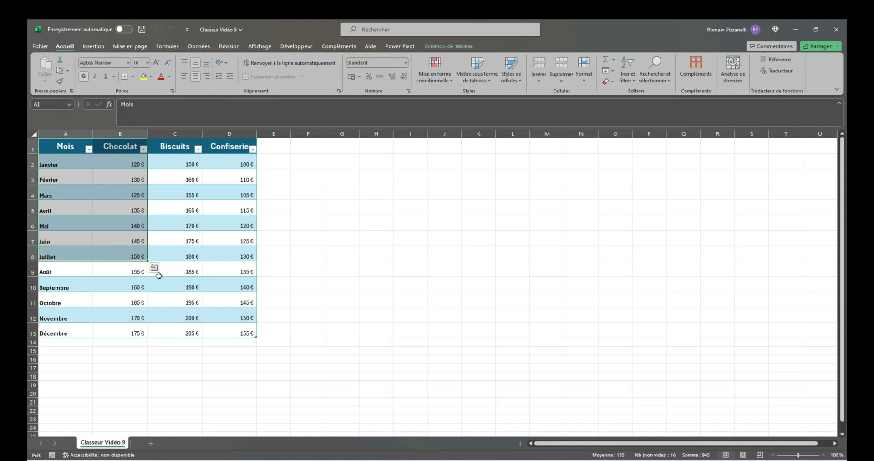
click(99, 47)
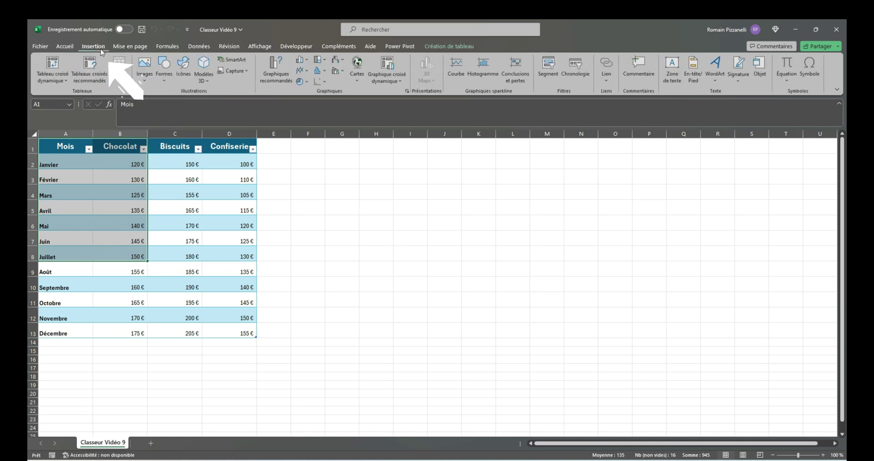
click(281, 81)
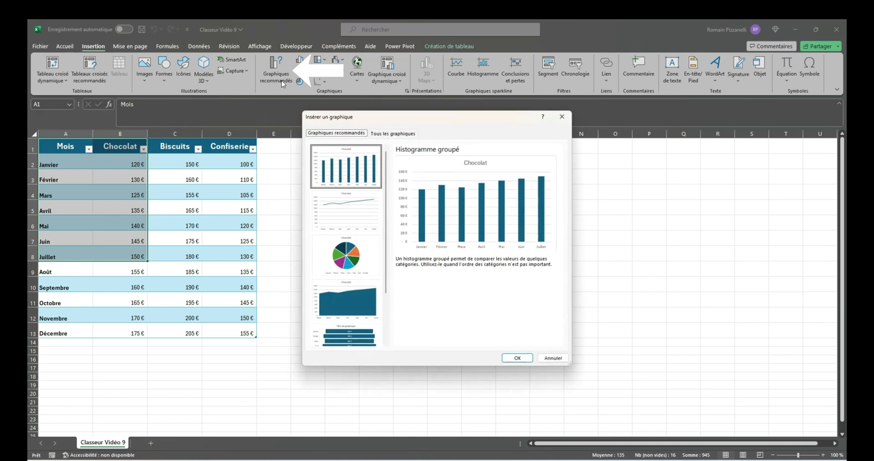
click(337, 205)
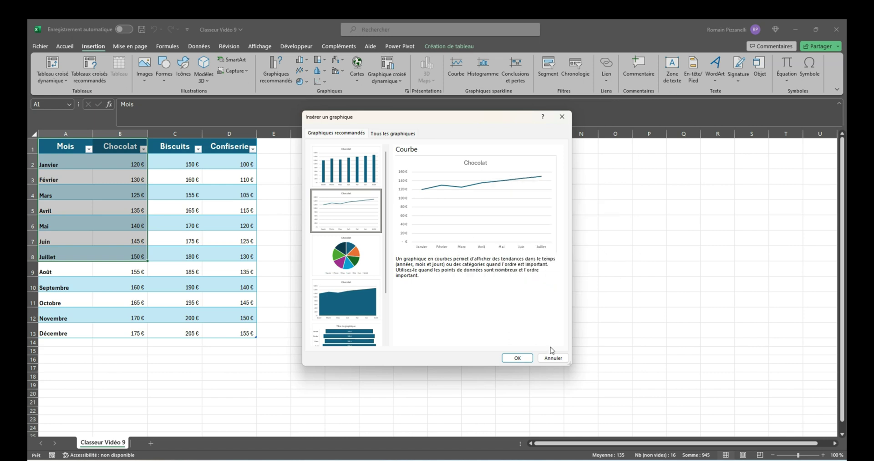
click(552, 358)
click(318, 244)
Step: Preview the recommended charts for the full-year Mois and Chocolat data in A1:B13 without inserting one
drag(64, 147, 132, 335)
click(278, 73)
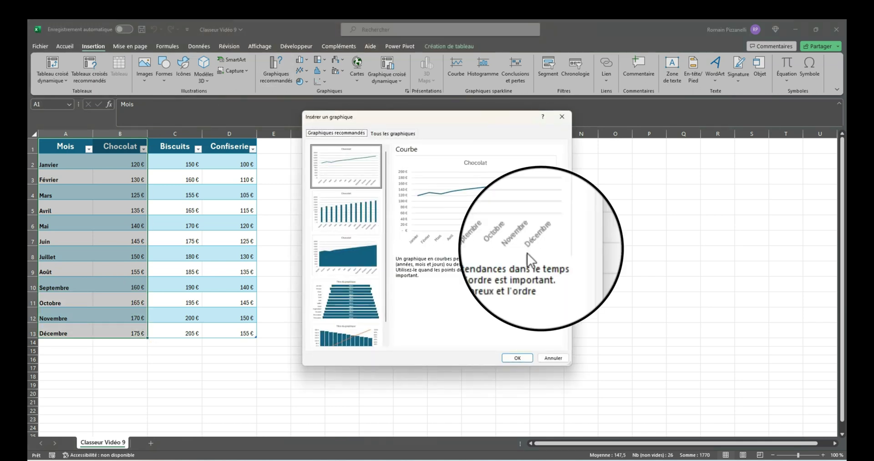
click(553, 358)
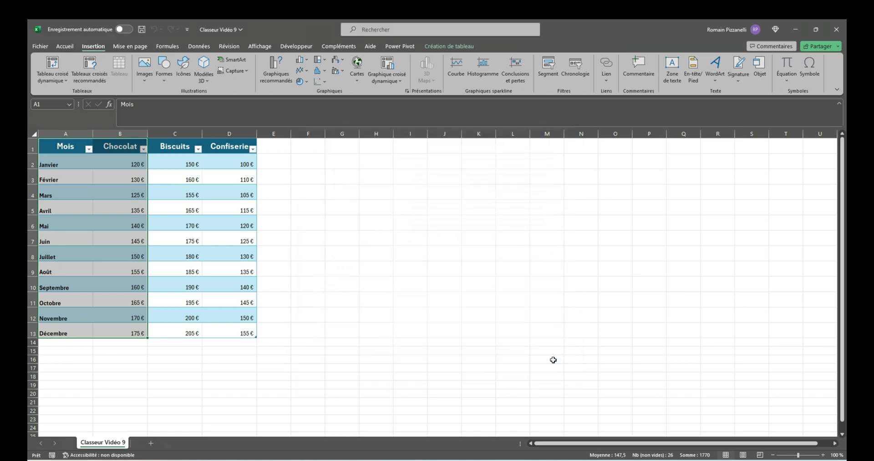
click(301, 235)
Step: Preview the recommended charts for the non-adjacent Mois and Biscuits columns, rows 1 to 13, without inserting one
drag(64, 146, 51, 333)
key(ctrl)
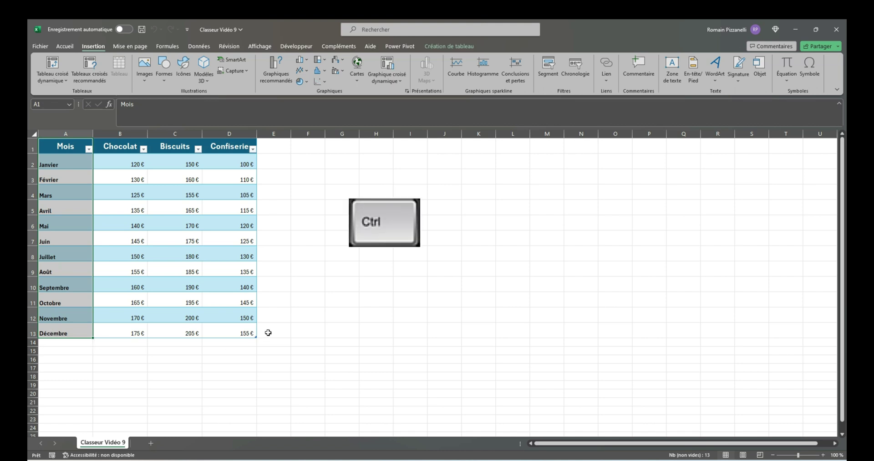
drag(179, 146, 188, 328)
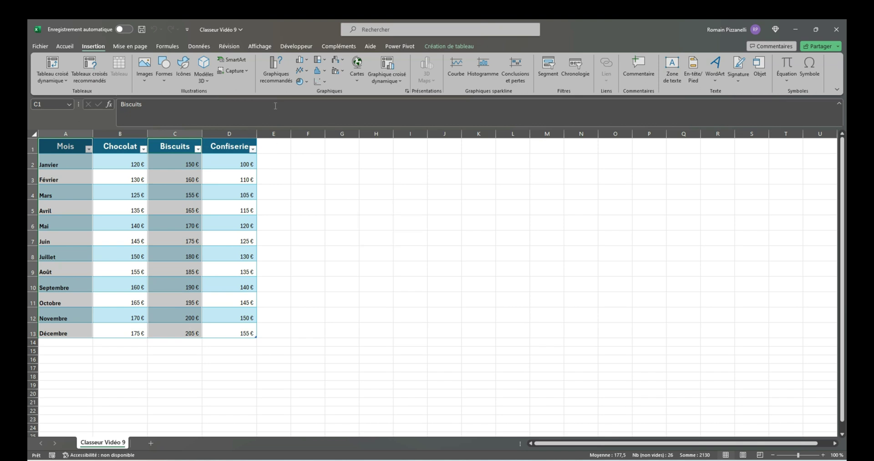
click(276, 68)
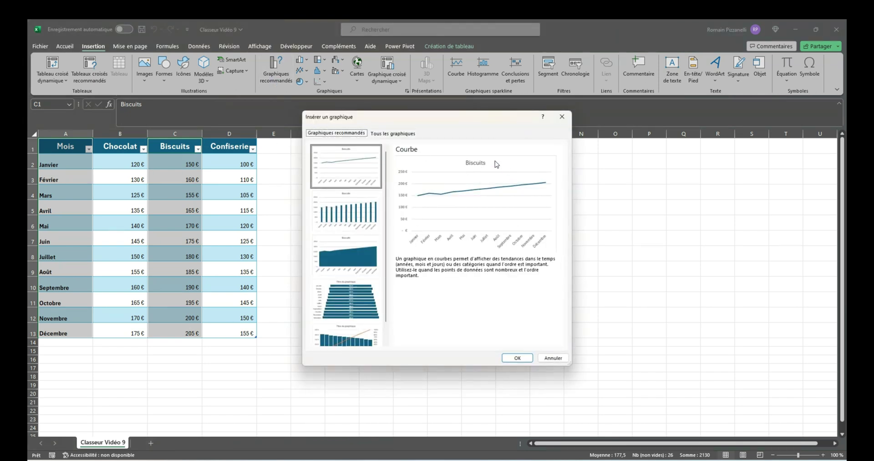
click(553, 358)
click(318, 246)
Step: Insert the recommended line chart for the Mois and Chocolat data in A1:B13 and place it beside the table's upper rows
drag(66, 145, 139, 331)
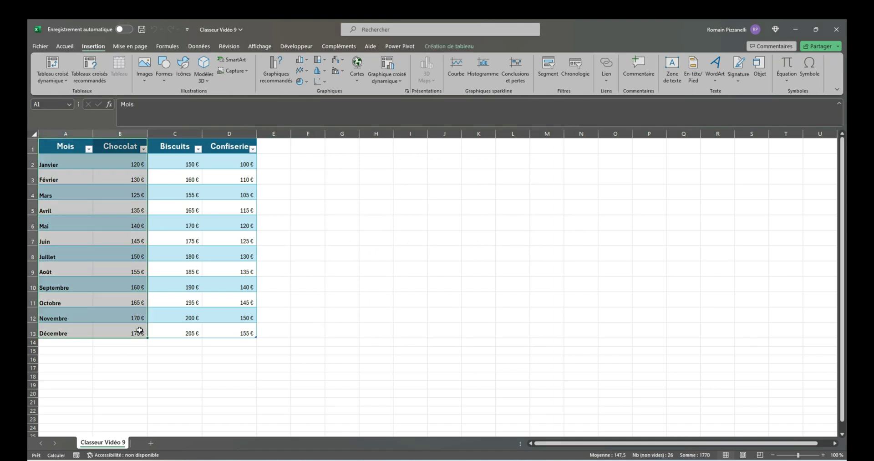
click(276, 70)
click(509, 352)
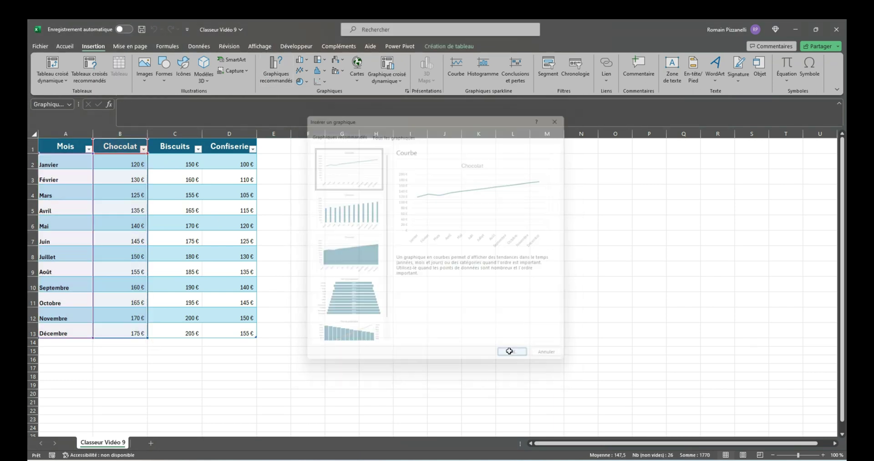
drag(396, 235, 338, 156)
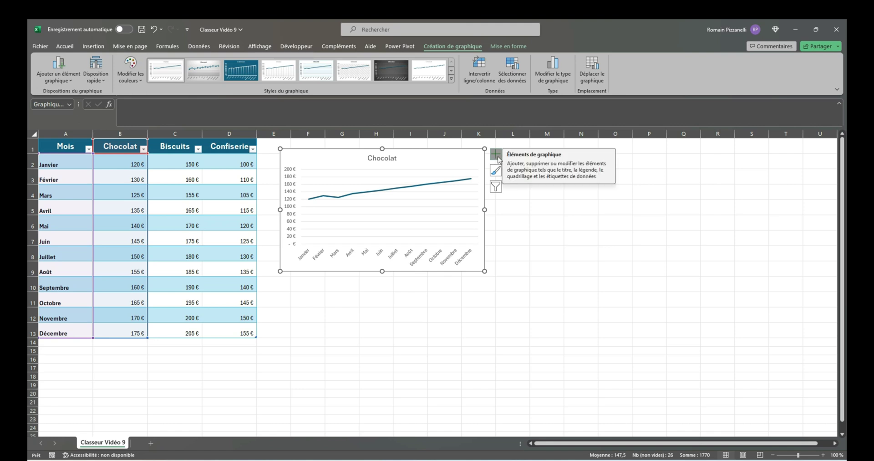
Step: Add axis titles, data labels, a data table, a legend and a trendline to the Chocolat chart, and enlarge it
click(497, 155)
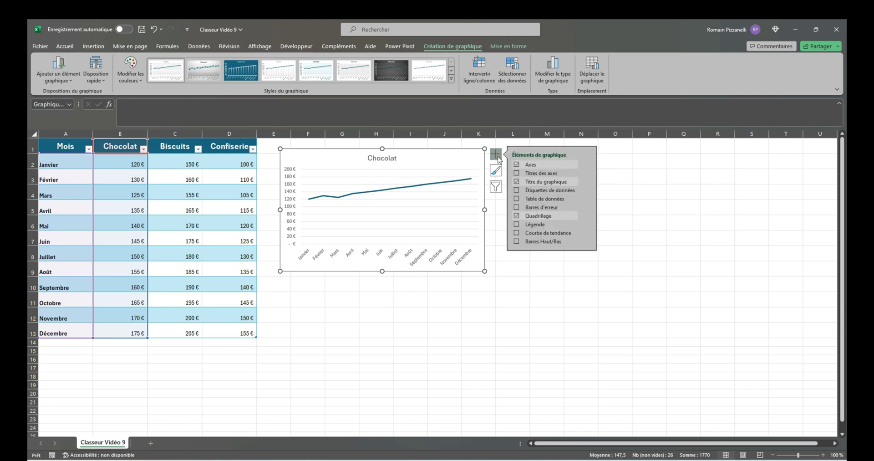
click(517, 173)
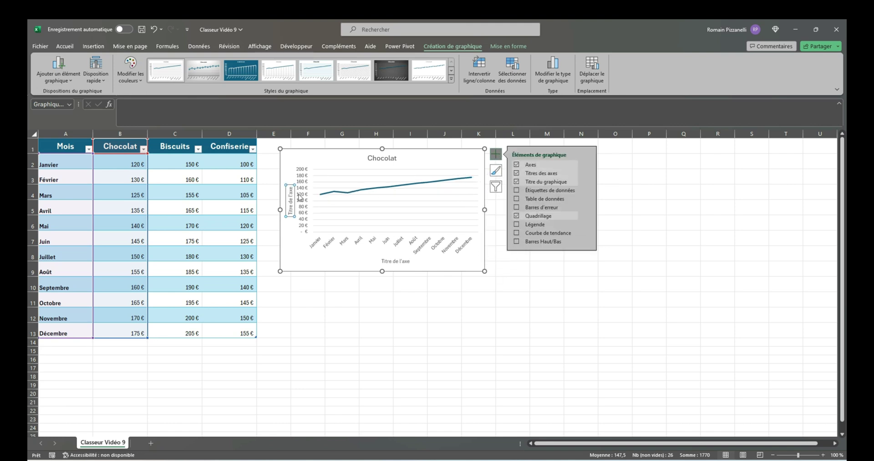
click(517, 190)
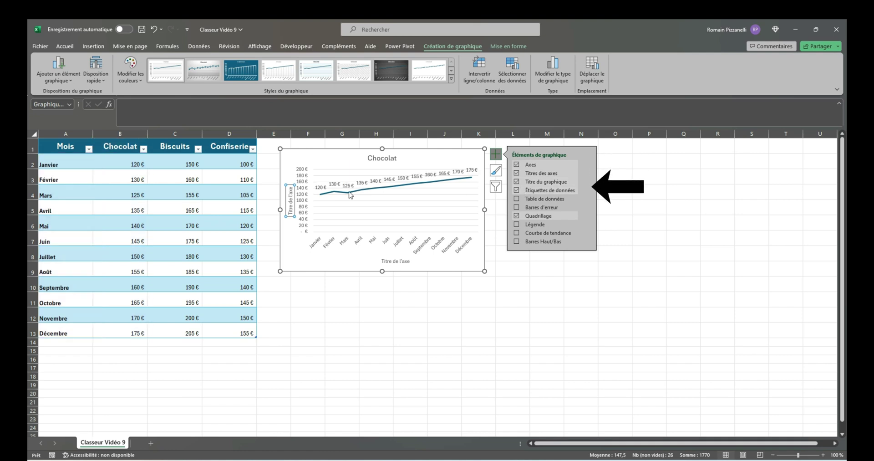
click(516, 199)
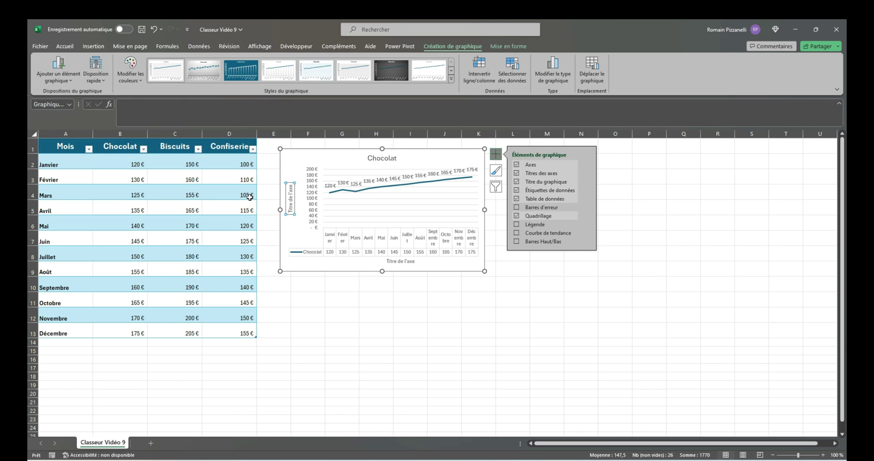
click(517, 233)
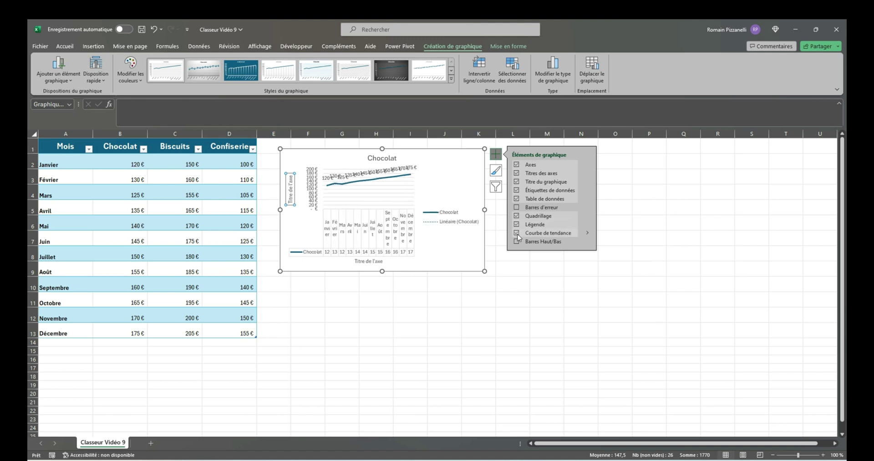
drag(484, 271, 652, 362)
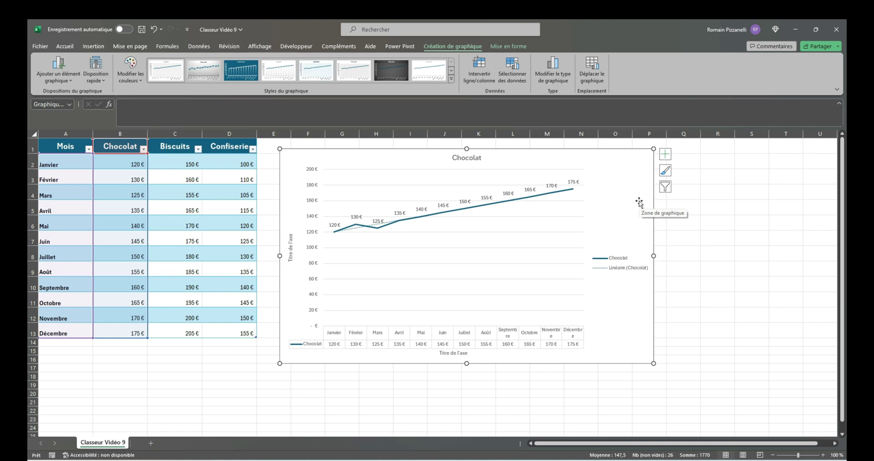
Step: Move the Chocolat chart to a new sheet of its own and check its print preview
click(592, 78)
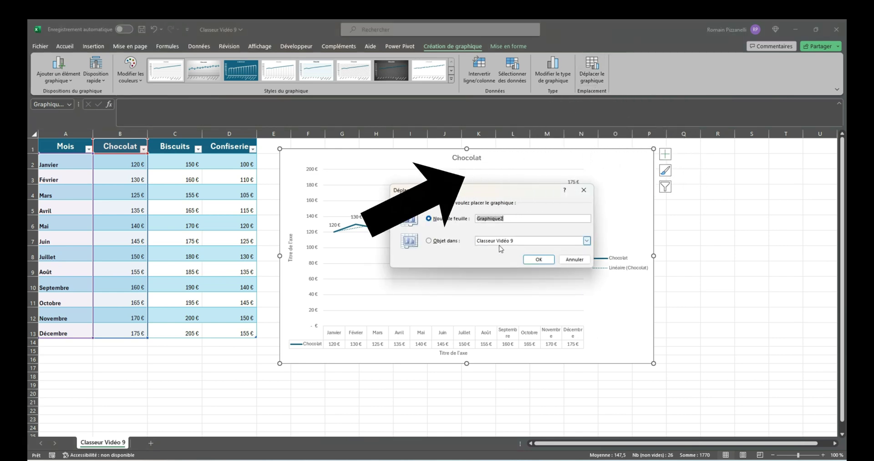
click(549, 262)
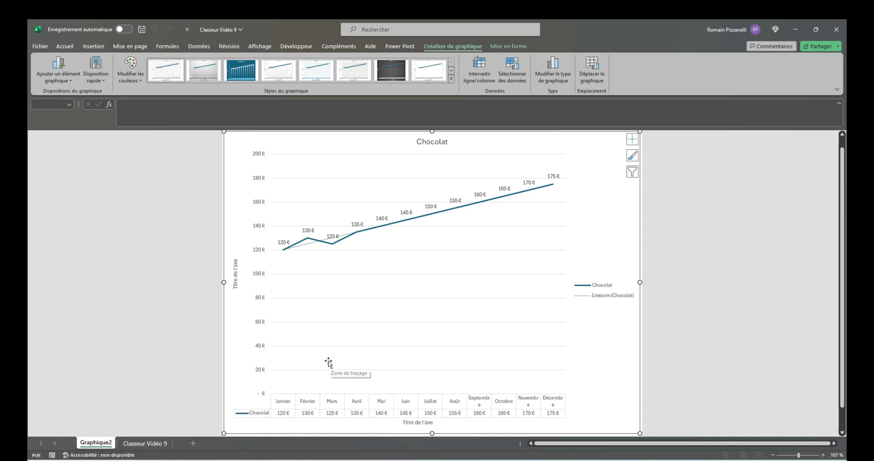
key(ctrl+p)
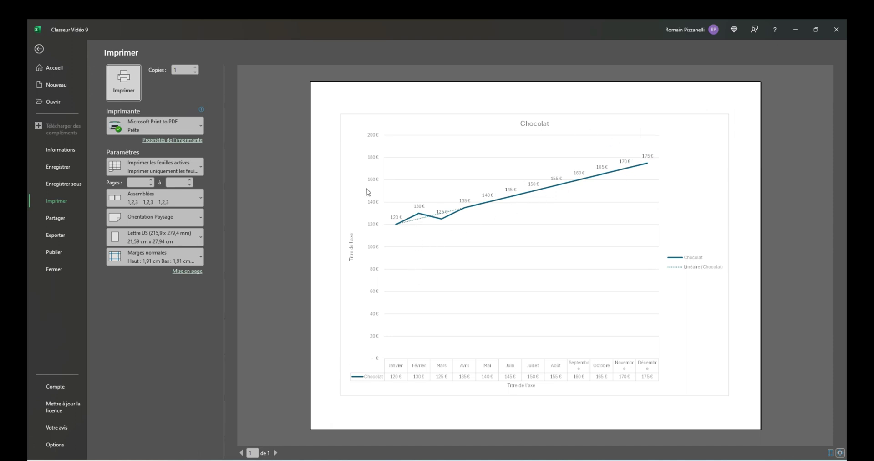
click(39, 49)
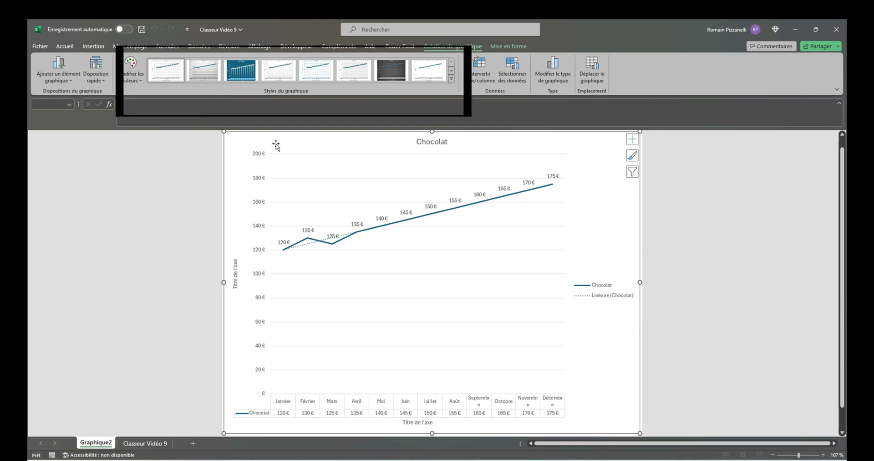
Step: Apply the dark chart Style 10 and the light blue monochrome colour palette to the Chocolat chart
click(451, 79)
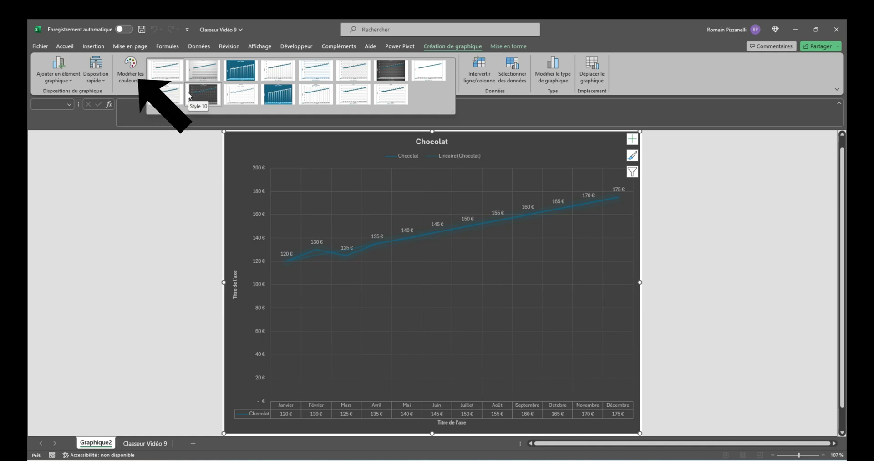
click(187, 95)
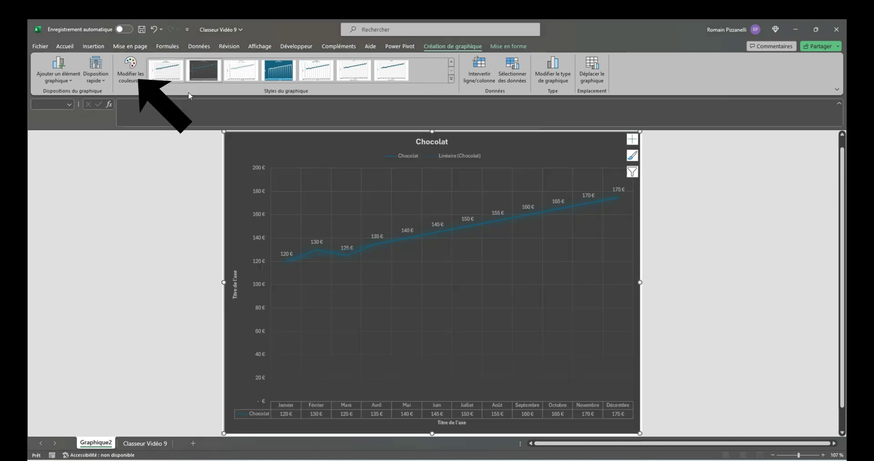
click(130, 69)
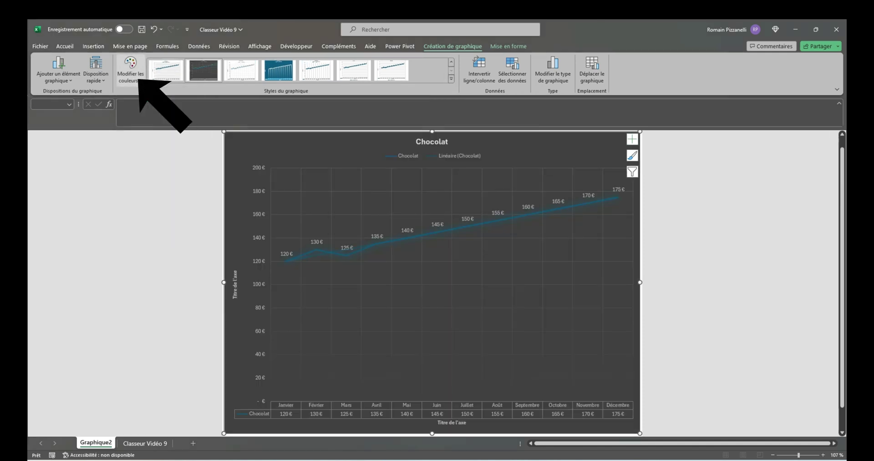
click(131, 68)
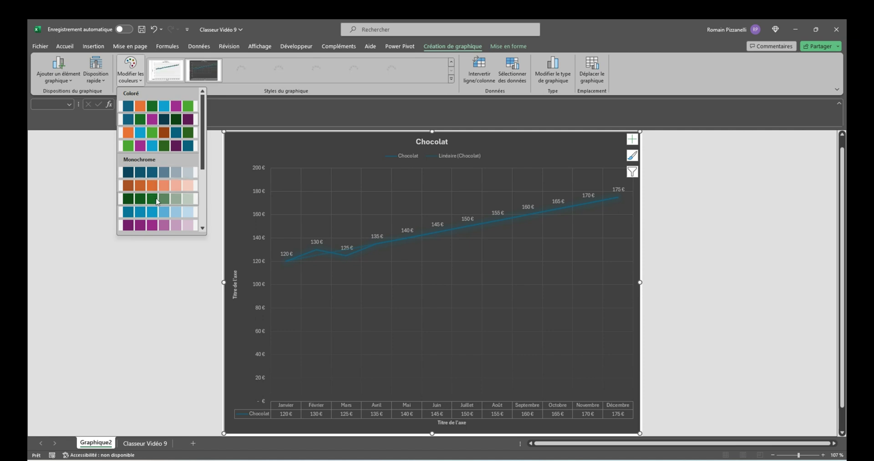
click(164, 213)
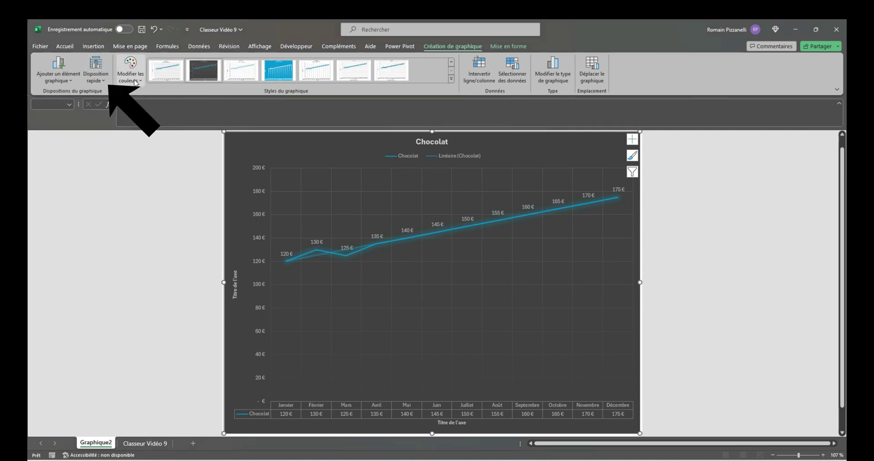
Step: Apply the quick layout with a title, data labels on the line and a legend below, without gridlines or axis titles
click(98, 77)
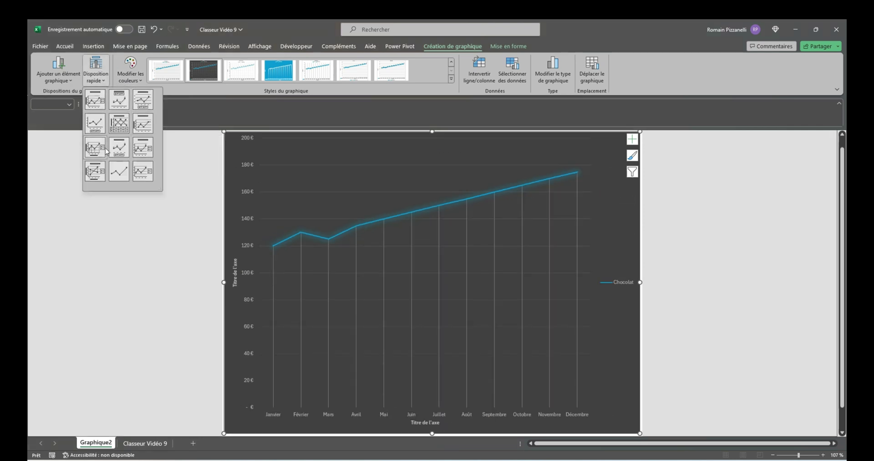
click(120, 149)
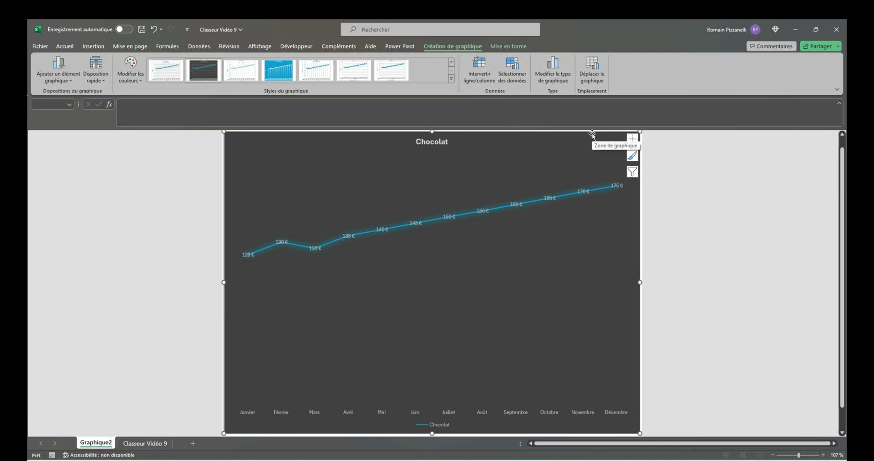
Step: Insert a recommended column chart of the Chocolat data on the Classeur Vidéo 9 sheet and delete it again
click(150, 443)
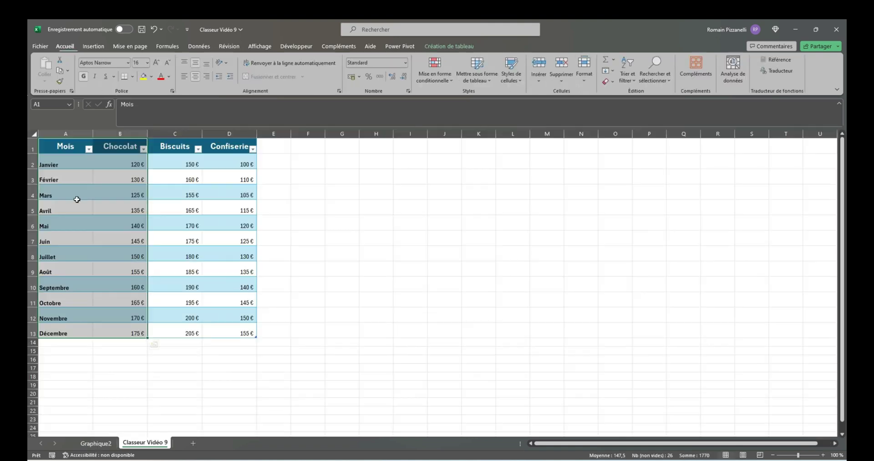
click(93, 47)
click(276, 69)
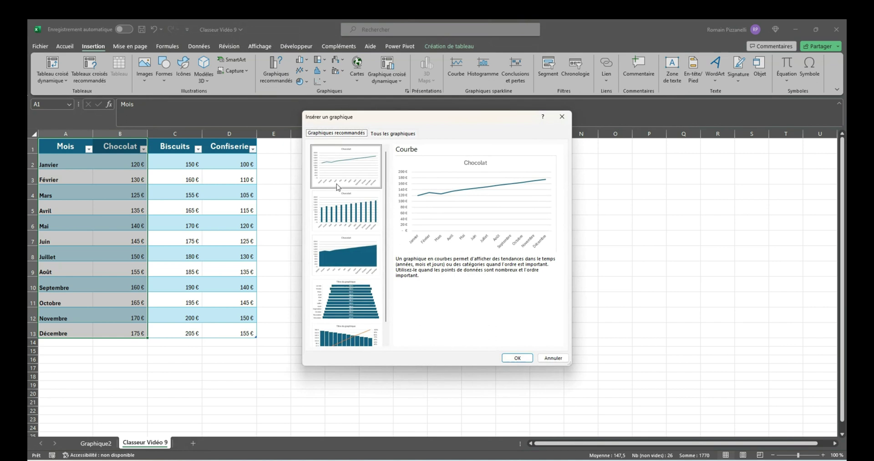
click(346, 207)
click(518, 358)
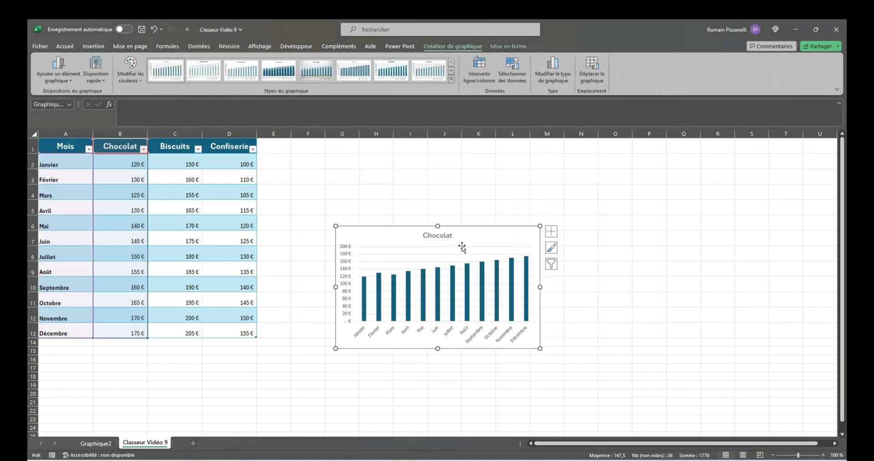
key(Delete)
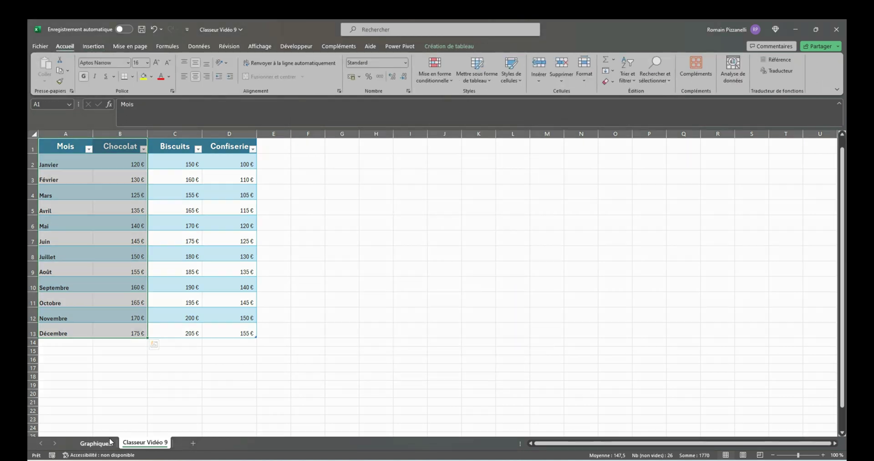
Step: Change the Chocolat line chart on the Graphique2 sheet to a column type, and undo the change
click(110, 441)
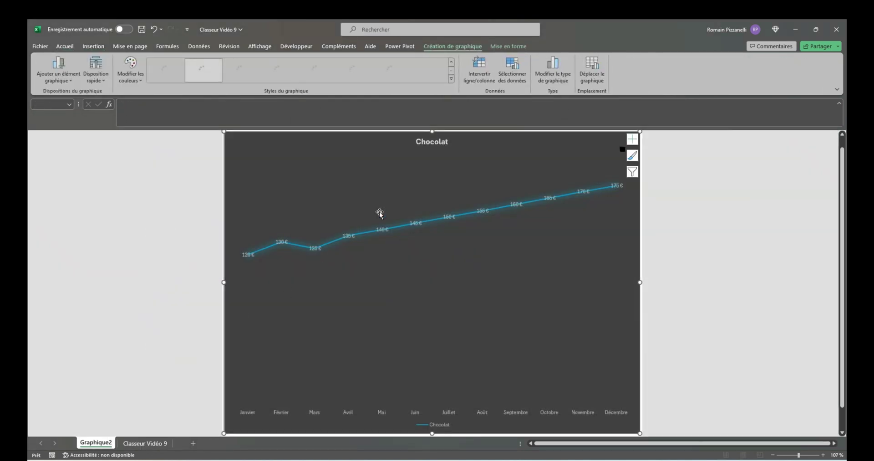
click(564, 82)
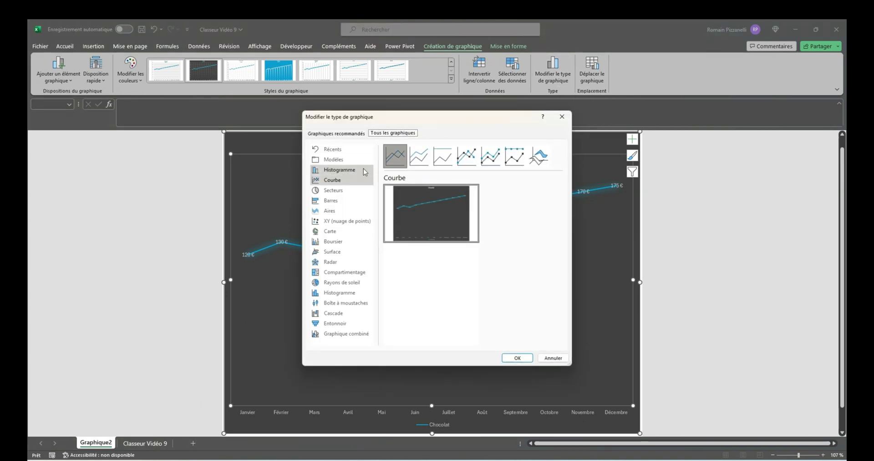
click(364, 172)
click(517, 358)
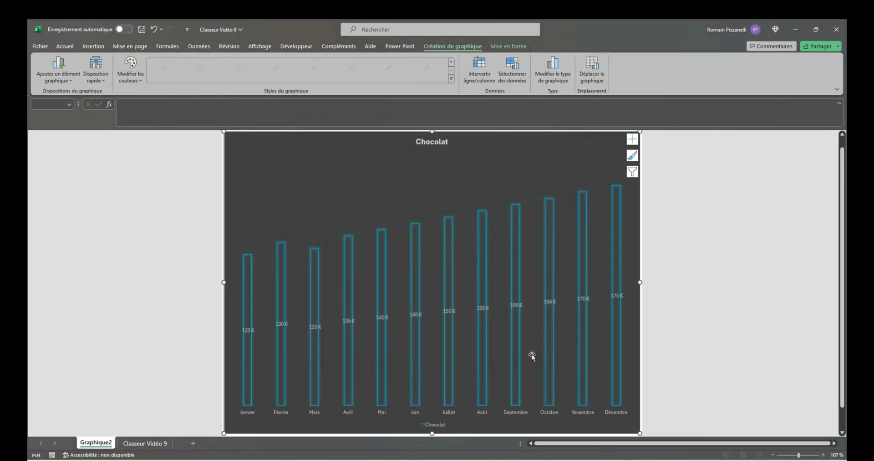
key(ctrl+z)
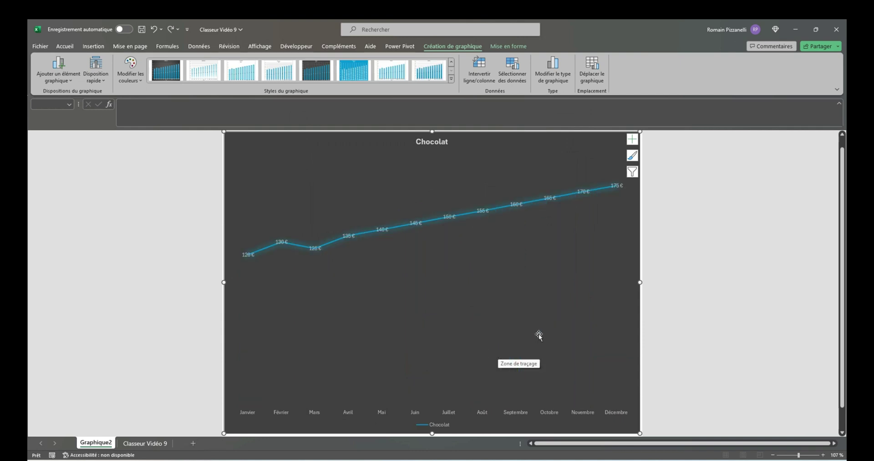
Step: Insert the recommended pie chart for the January data in A1:D2 on the Classeur Vidéo 9 sheet and place it beside the table
click(145, 442)
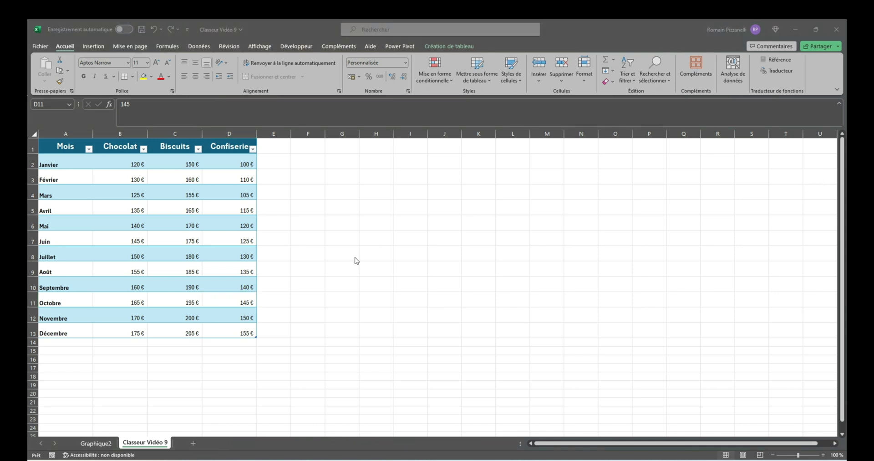
drag(61, 154, 236, 163)
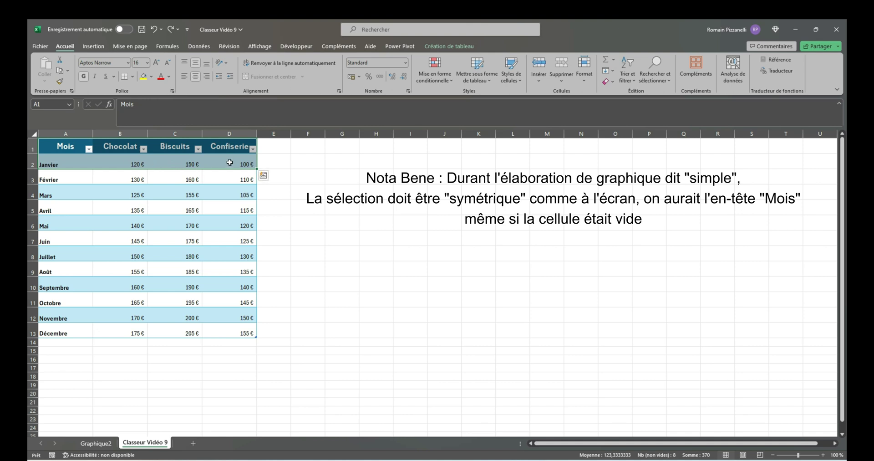
click(93, 46)
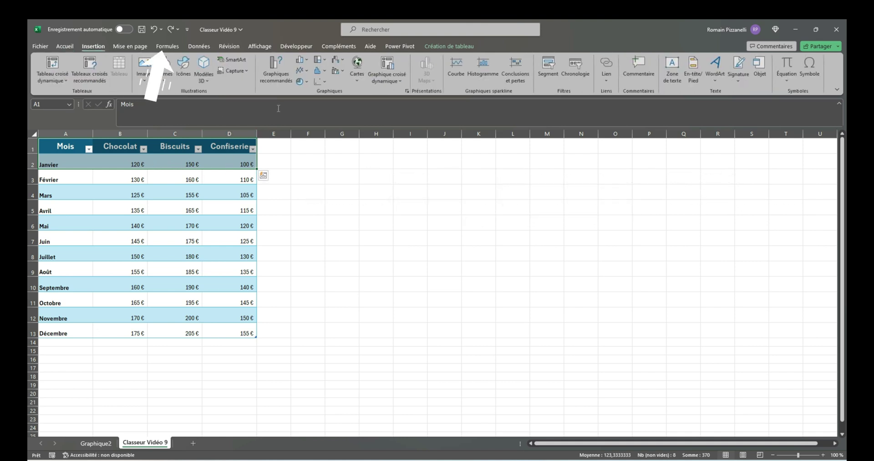
click(276, 69)
click(336, 215)
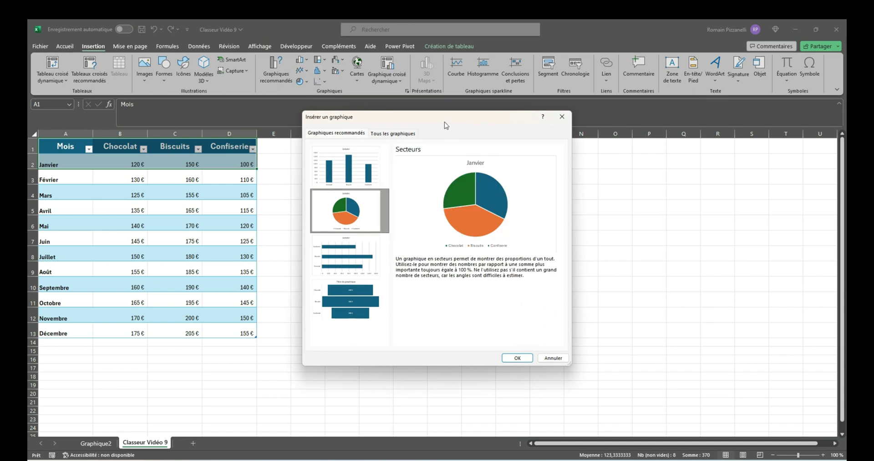
drag(445, 122, 520, 127)
click(593, 364)
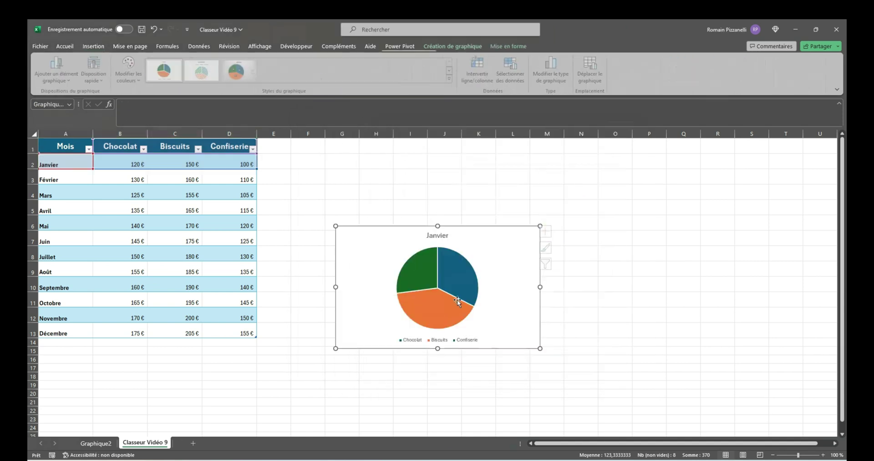
drag(489, 235, 455, 169)
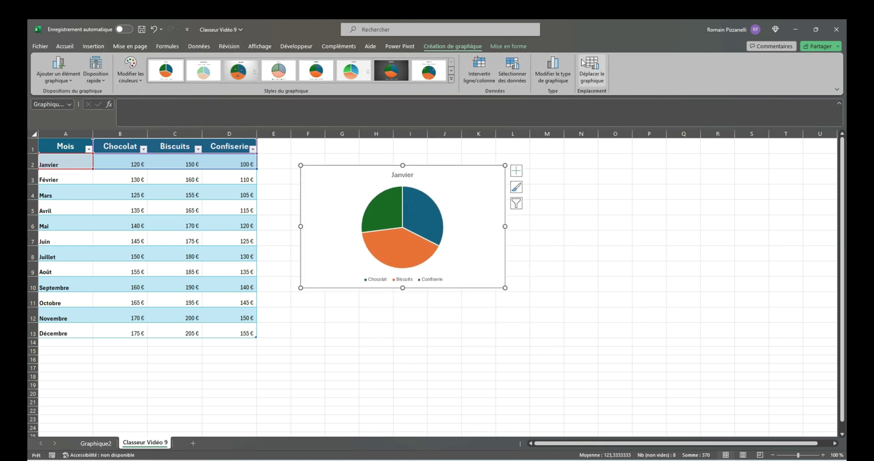
Step: Give the January pie chart the blue, green and purple palette and the grey gradient style with percentage labels
click(489, 46)
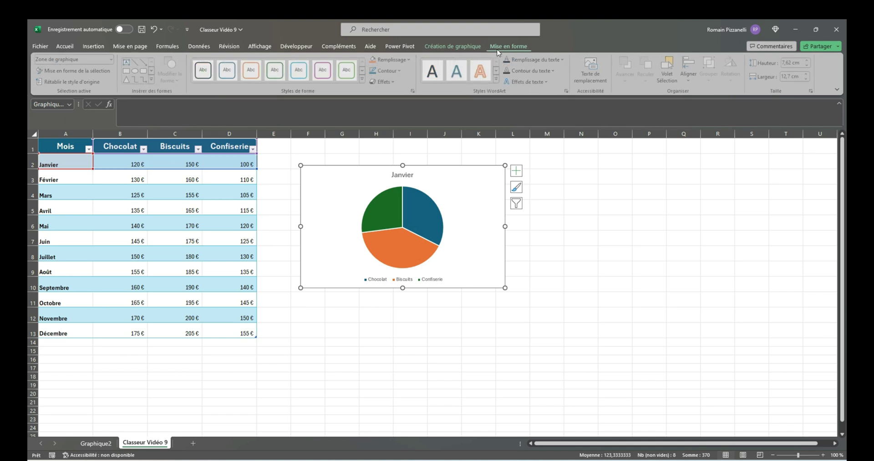
click(474, 47)
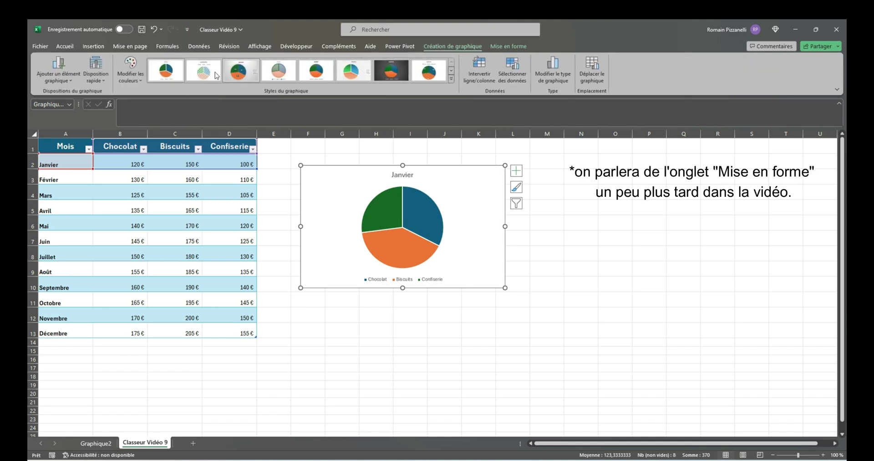
click(139, 76)
click(178, 117)
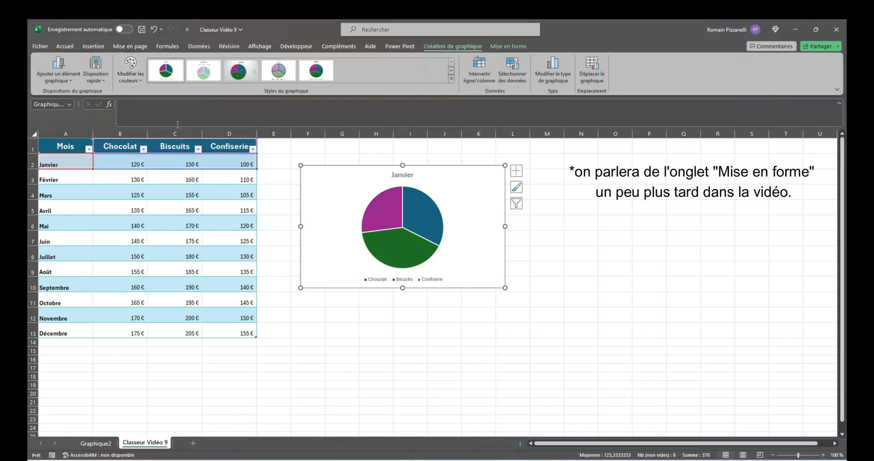
click(245, 73)
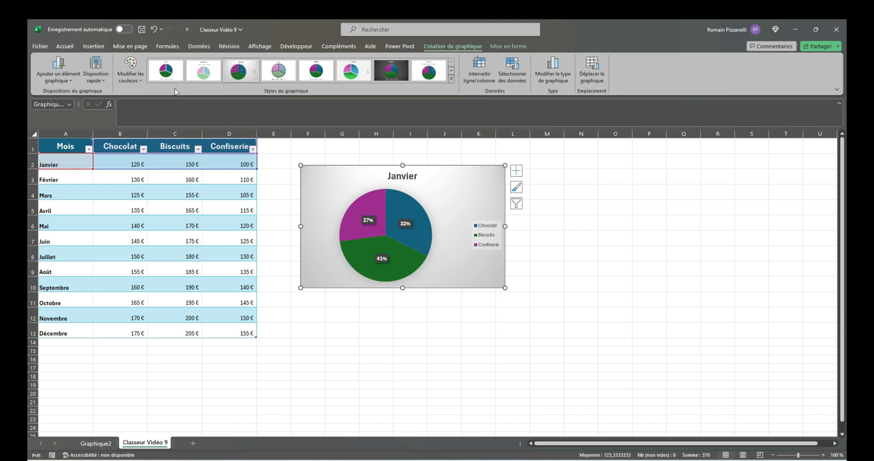
Step: Preview other quick layouts for the January pie chart, move it to about columns G to M beside the table, and deselect it
click(99, 76)
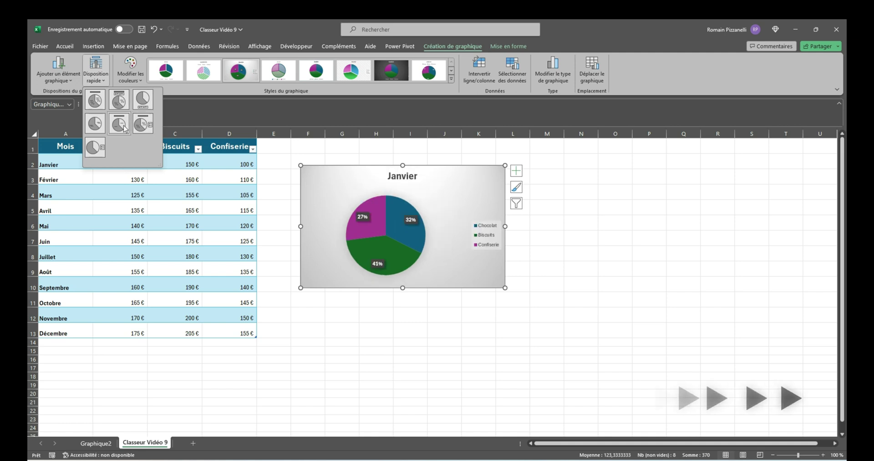
click(451, 78)
click(462, 99)
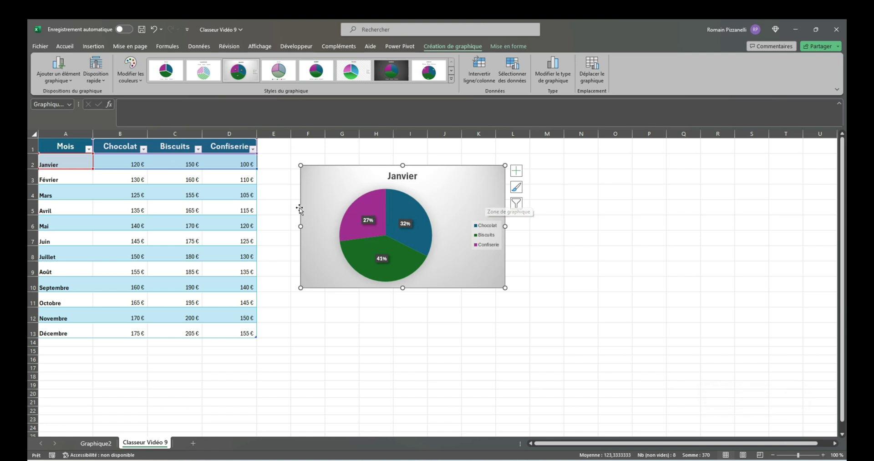
drag(462, 197, 497, 185)
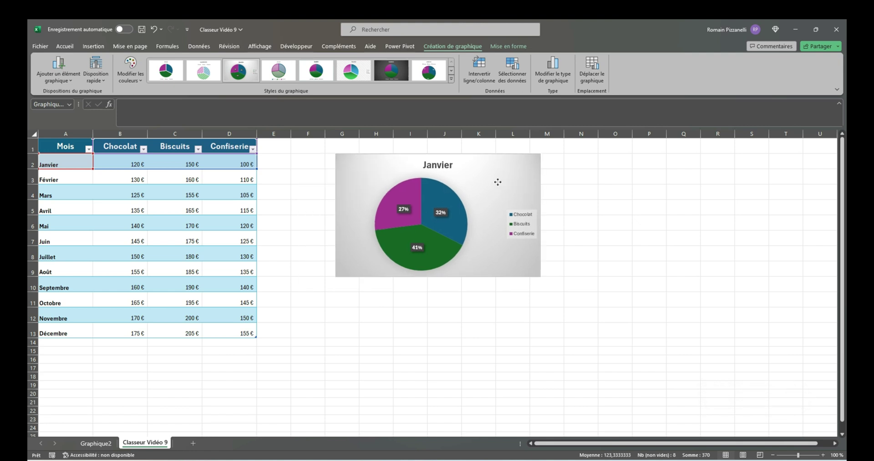
click(173, 263)
click(342, 366)
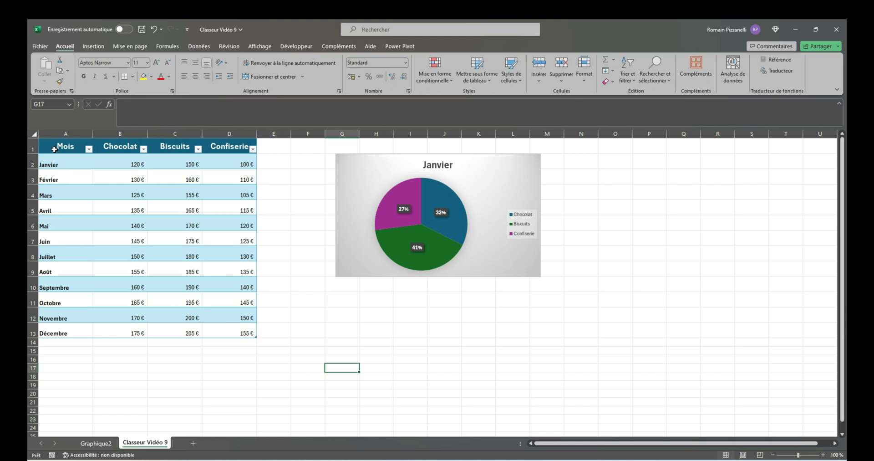
Step: Insert the recommended stacked column chart for the whole table A1:D13 and place it beside the January pie chart
drag(63, 147, 246, 333)
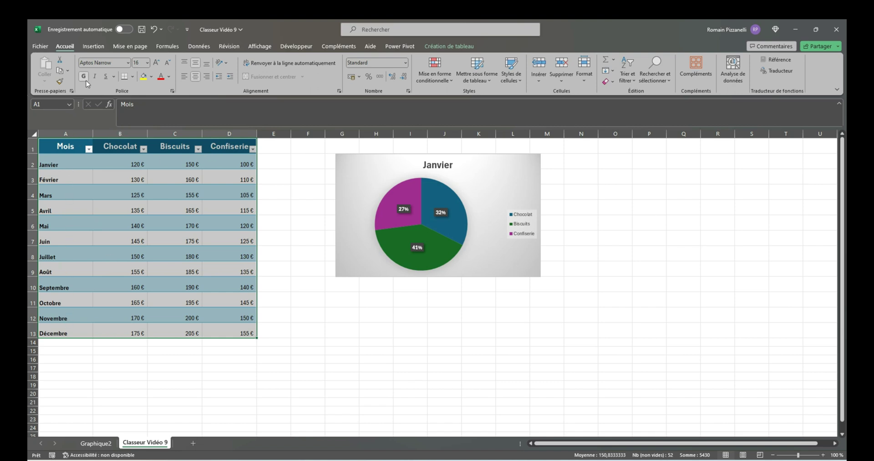
click(94, 46)
click(273, 73)
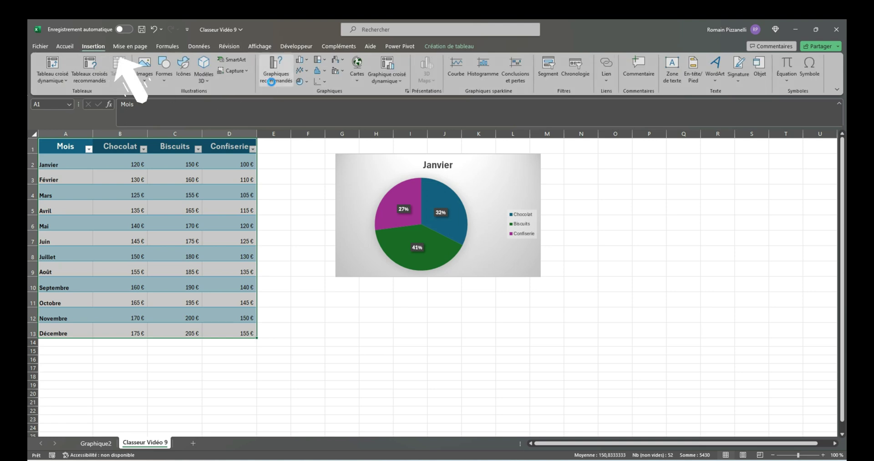
drag(324, 119, 378, 137)
click(400, 229)
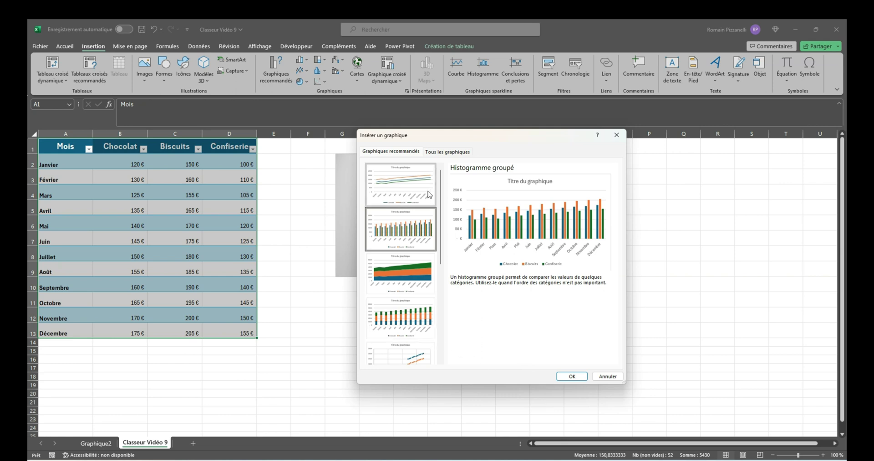
click(401, 319)
click(572, 377)
drag(488, 230, 716, 156)
Step: Add data labels to the stacked column chart and enlarge the chart to make them easier to read
click(769, 158)
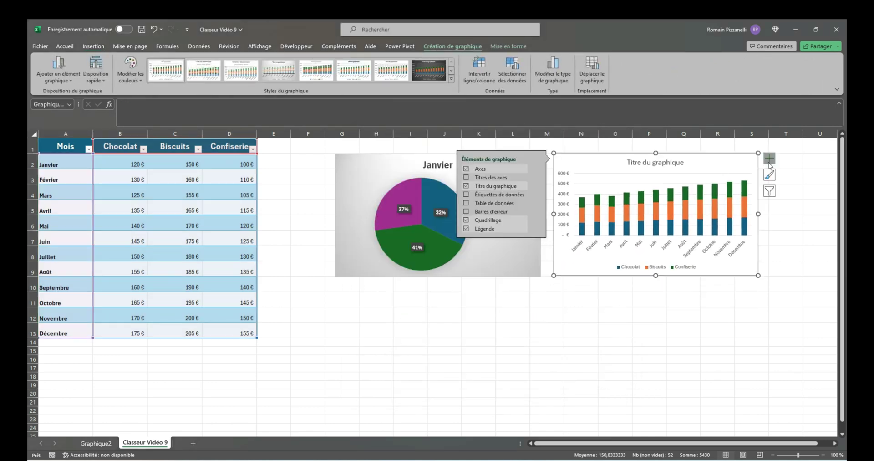
click(466, 194)
drag(758, 275, 764, 365)
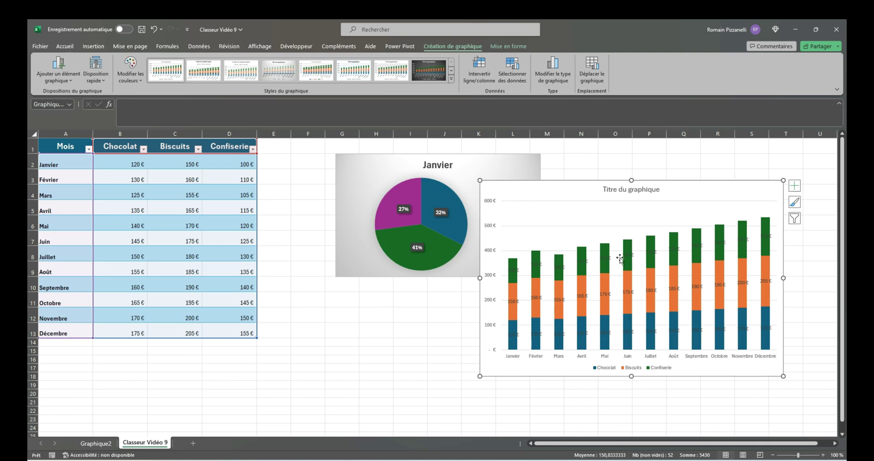
Step: Fill the data labels of the Confiserie, Biscuits and Chocolat series with white in the stacked column chart
click(628, 292)
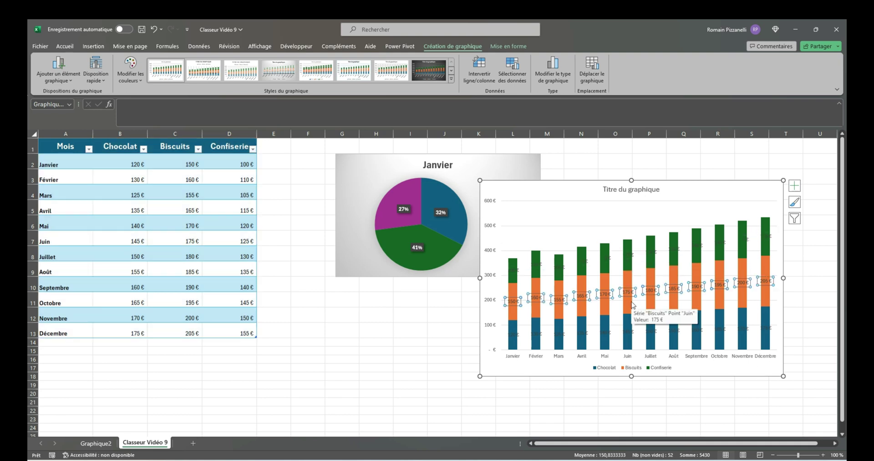
click(629, 253)
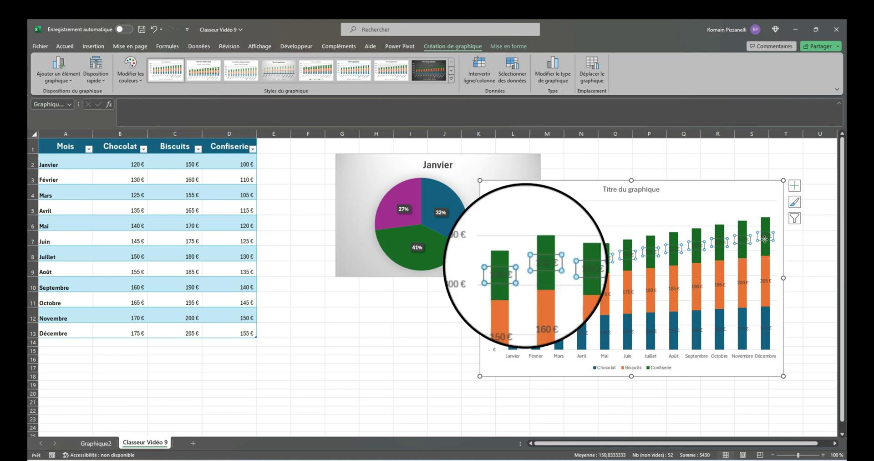
click(65, 46)
click(152, 76)
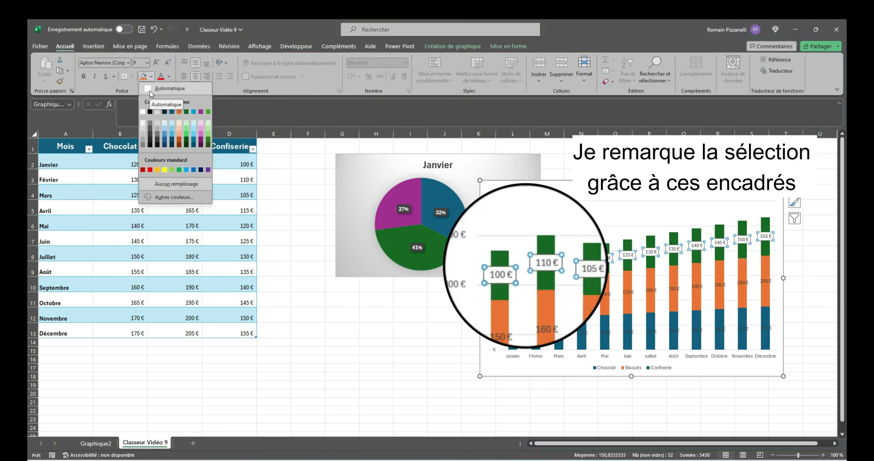
click(149, 91)
click(506, 332)
click(144, 77)
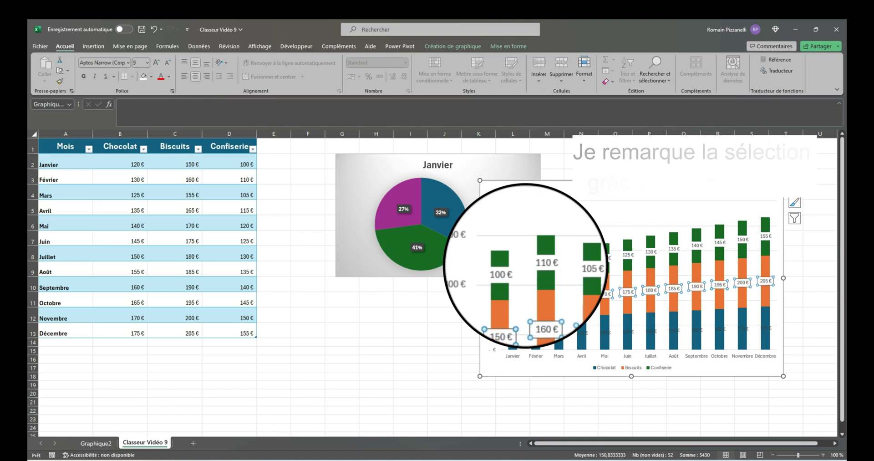
click(553, 364)
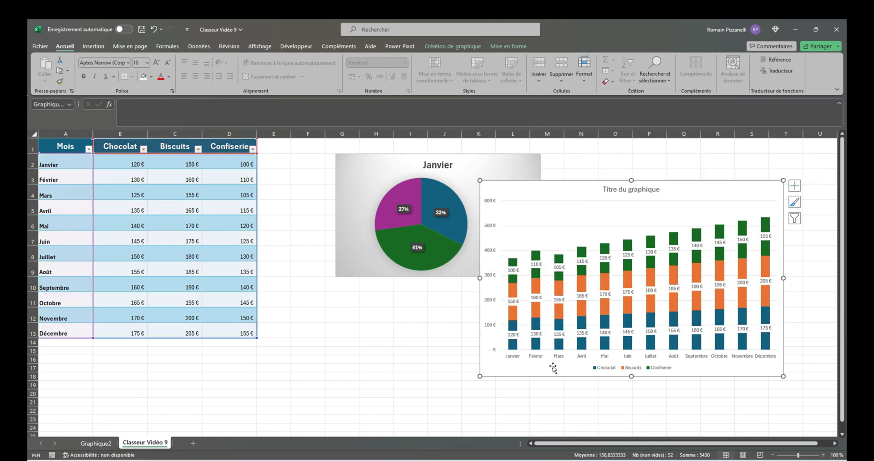
Step: Title the stacked column chart "Comparaison des ventes de produit par mois"
triple_click(626, 191)
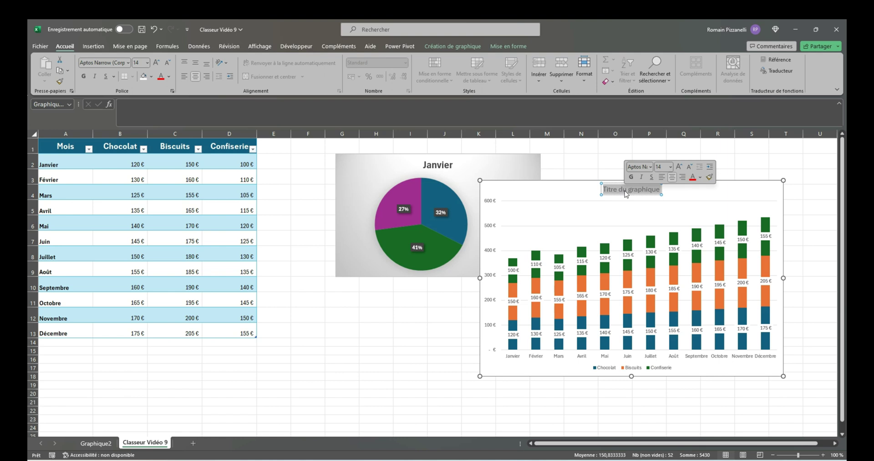
text(Comp)
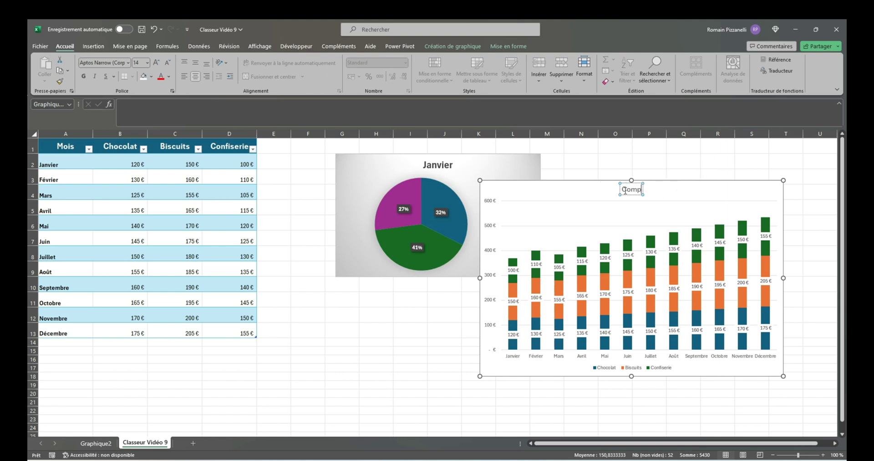
text(araison des ventes de produit par mois)
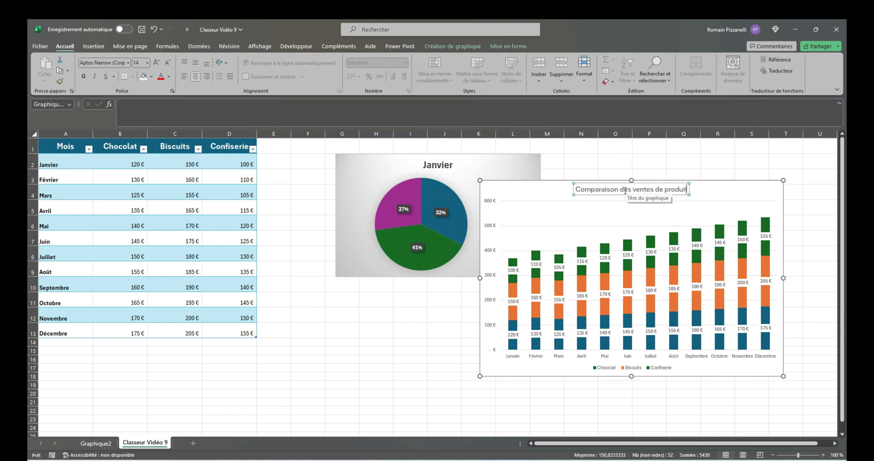
click(706, 203)
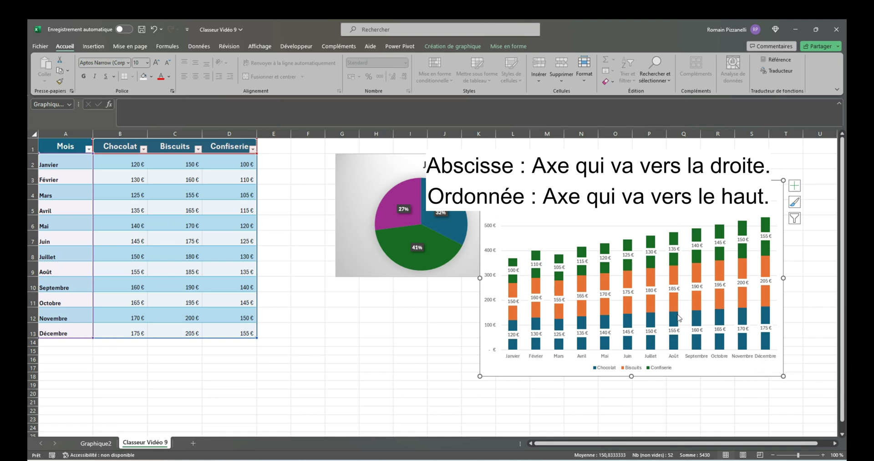
Step: Switch the rows and columns of the stacked column chart so the products form the horizontal axis and the months the series
mouse_move(675, 321)
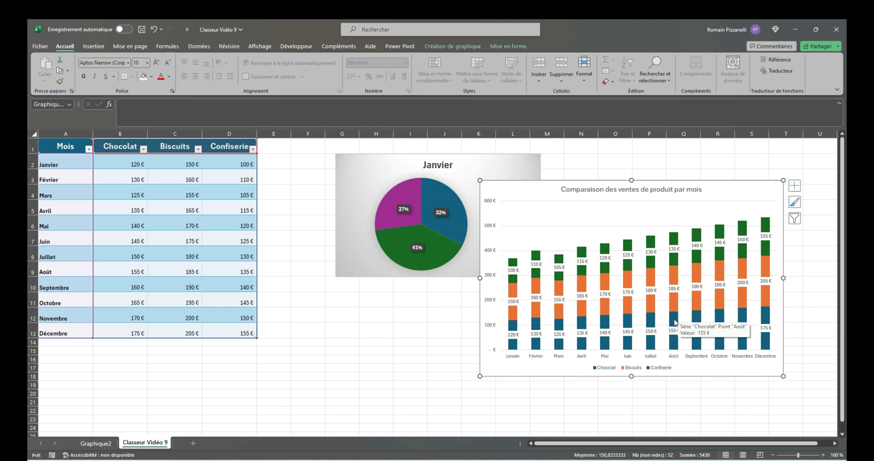
click(458, 50)
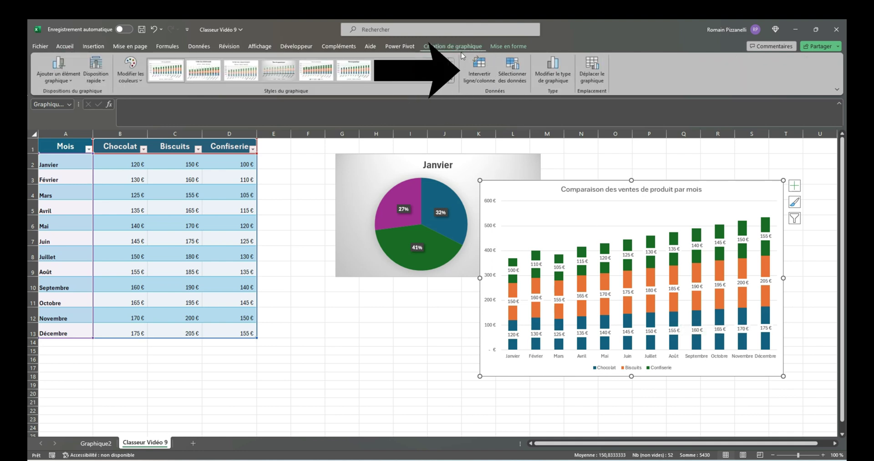
click(481, 75)
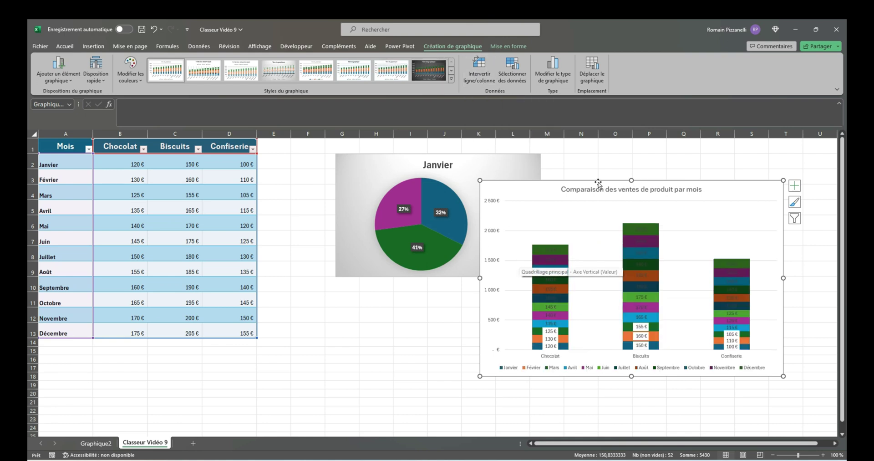
Step: Enlarge the stacked column chart, reposition it slightly lower, and move it to a new chart sheet of its own
drag(480, 180, 434, 143)
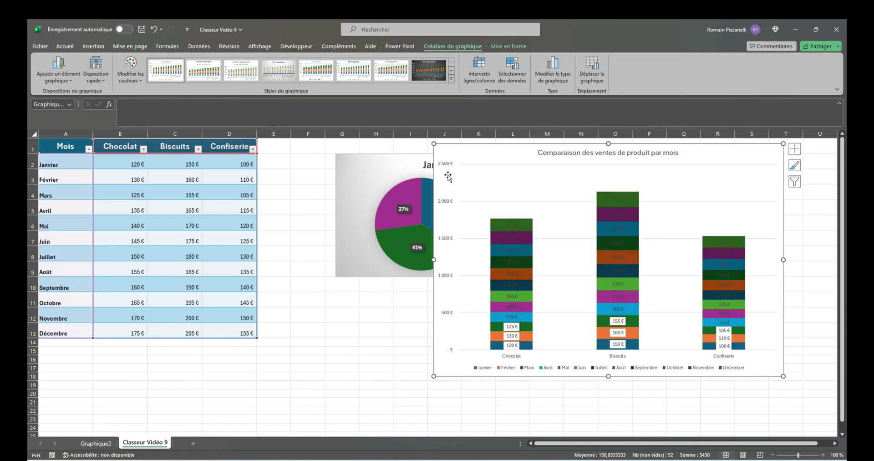
drag(687, 157, 683, 187)
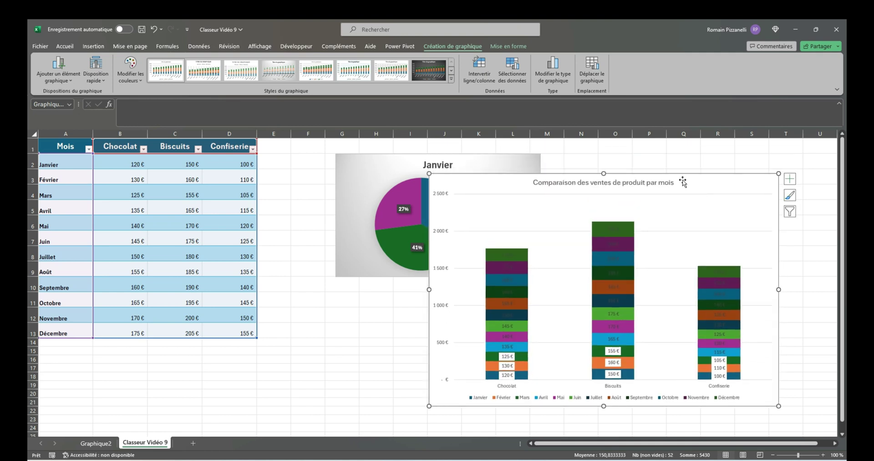
click(591, 77)
click(444, 219)
click(538, 259)
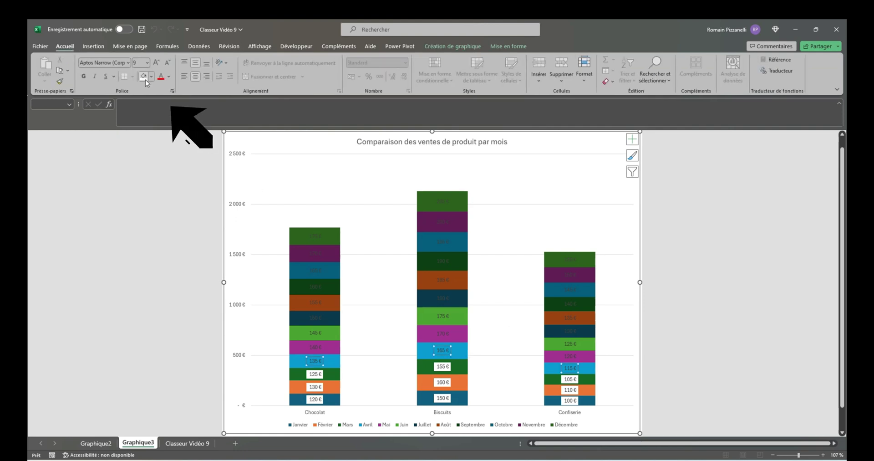
Step: Fill the data labels of the remaining month series, Avril through Décembre, with white in the stacked column chart
click(316, 348)
key(F4)
click(315, 333)
key(F4)
click(316, 318)
key(F4)
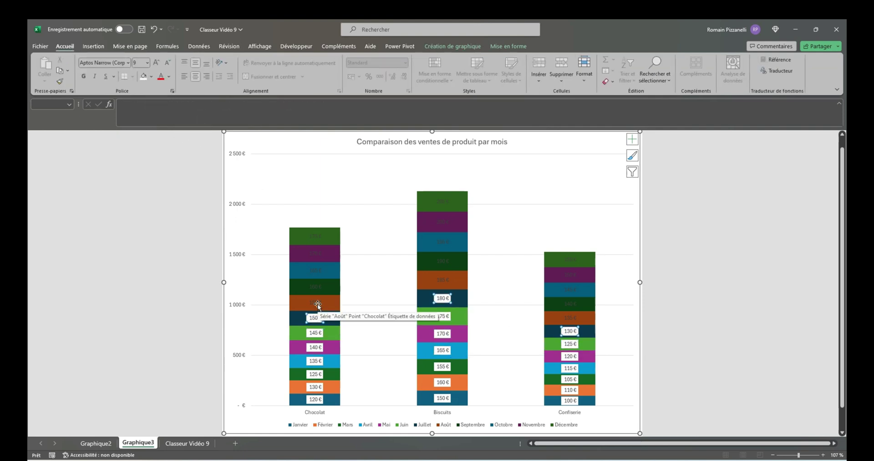
click(316, 302)
key(F4)
click(316, 287)
click(317, 254)
key(F4)
click(315, 236)
key(F4)
click(455, 142)
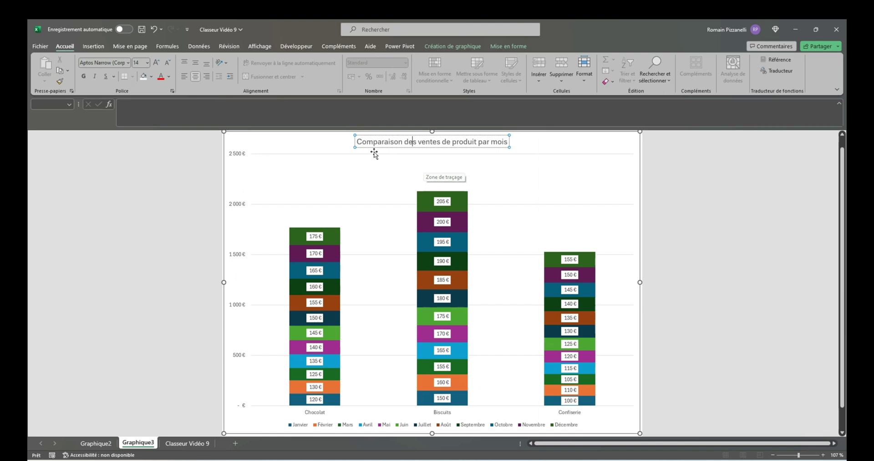
click(413, 142)
click(558, 211)
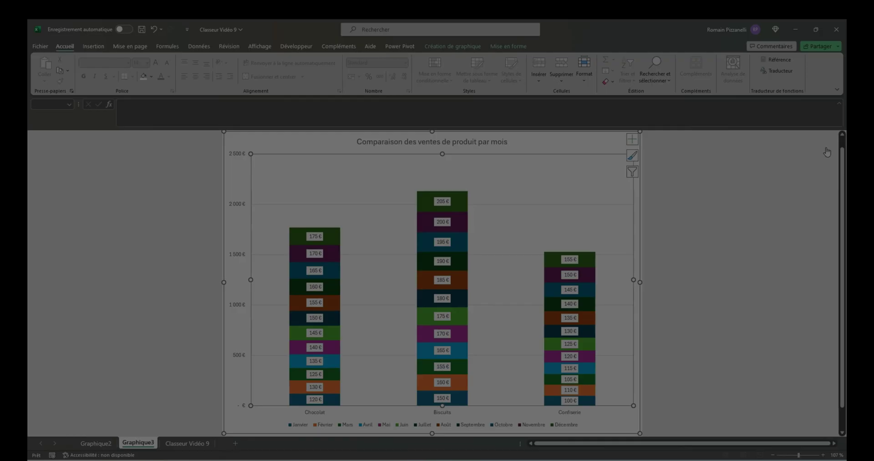